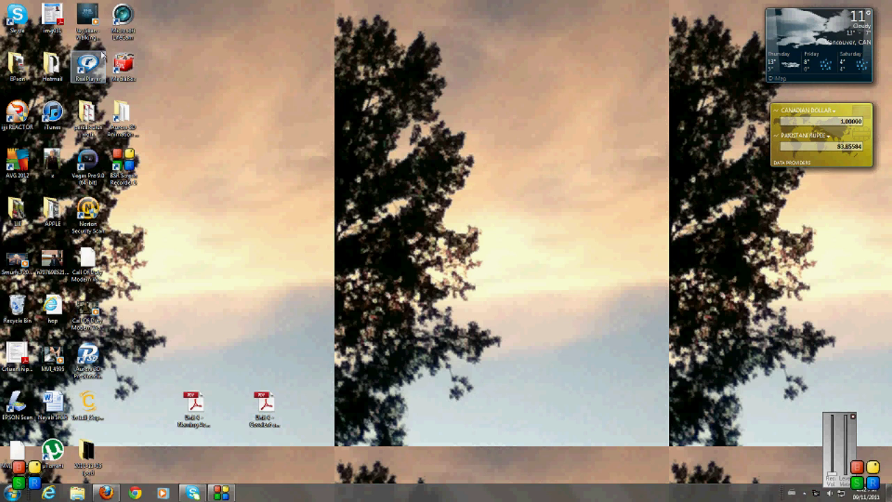
left_click_drag(101, 45, 156, 96)
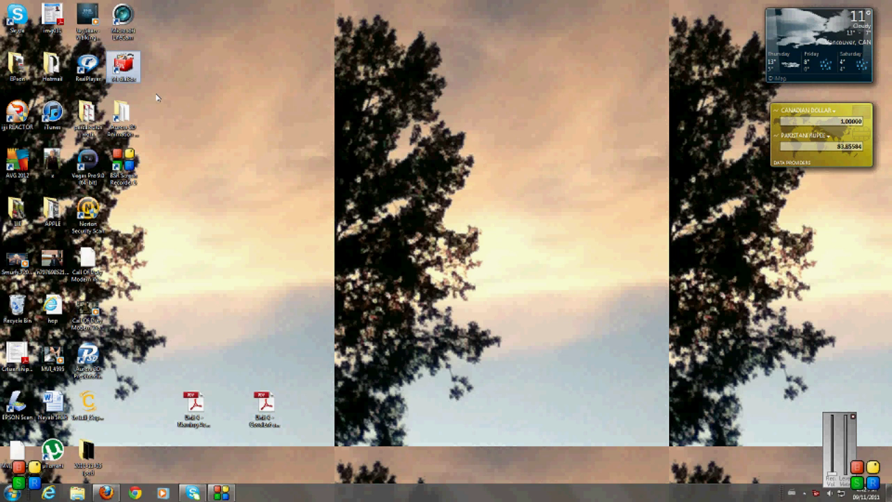
left_click(158, 87)
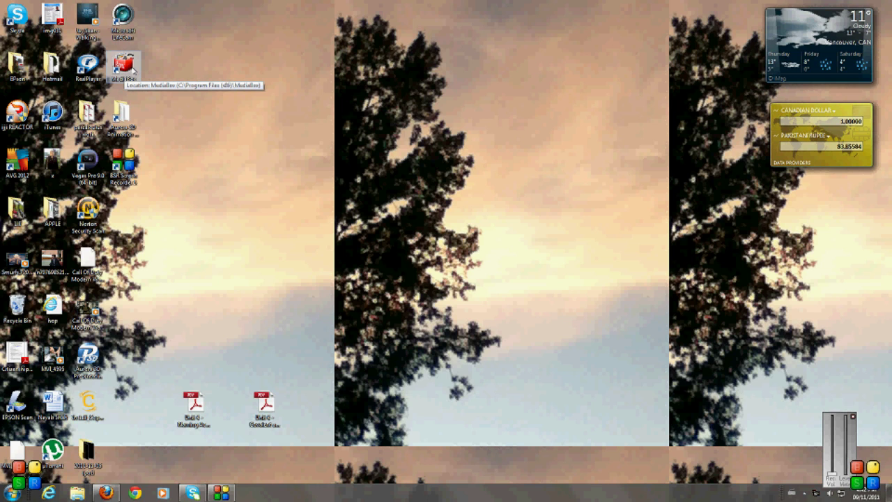
double_click(132, 67)
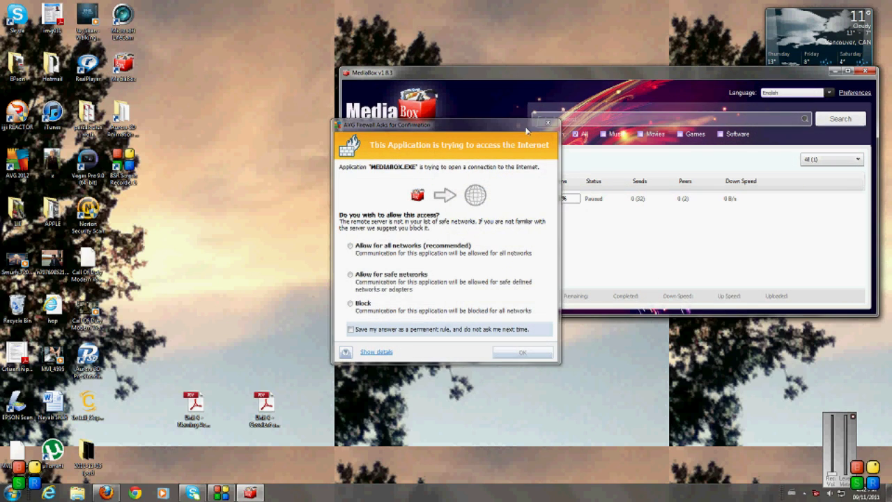
left_click(550, 124)
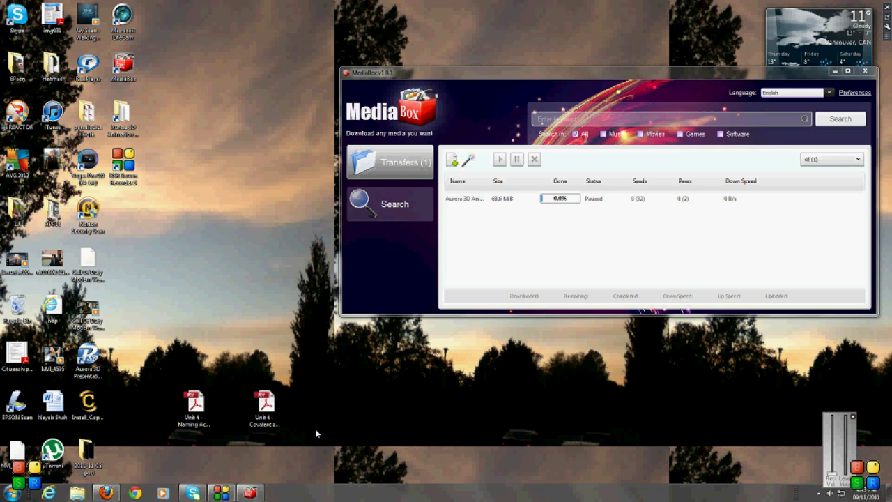
right_click(250, 492)
left_click(217, 469)
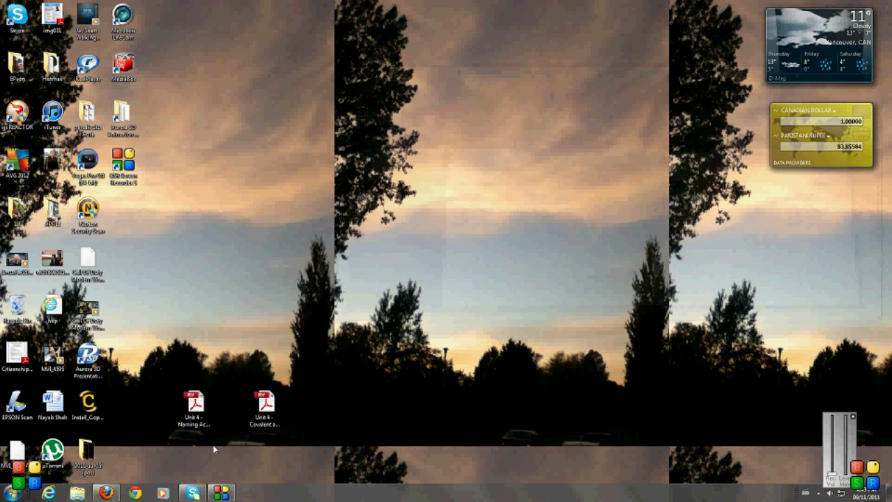
- Launch MediaBox from the desktop and clear the firewall prompt for MEDIABOX.EXE
double_click(123, 66)
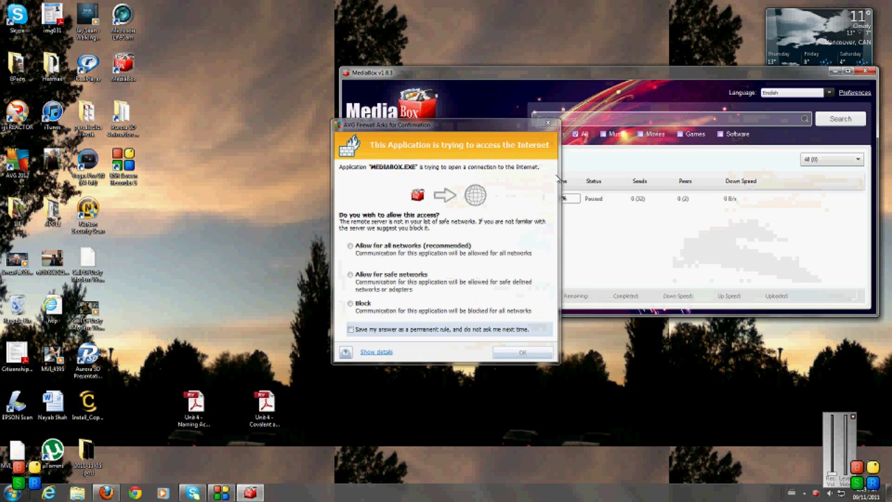
left_click(522, 352)
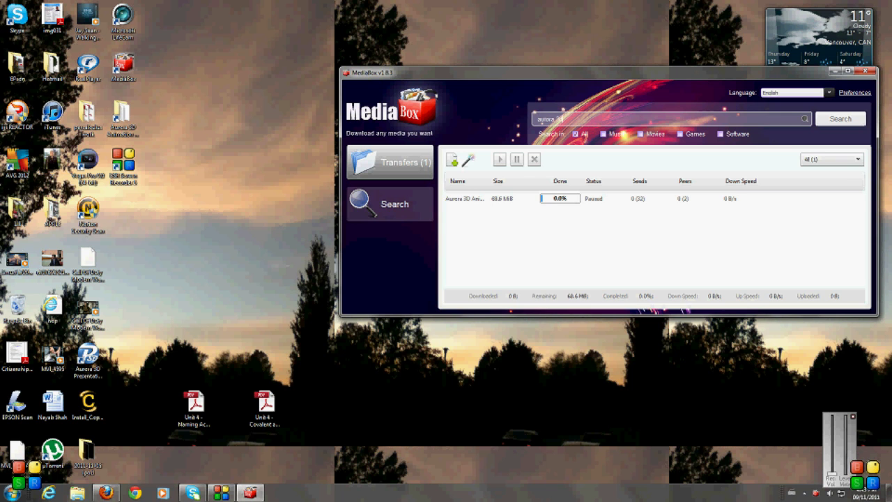
- Search MediaBox for "aurora 3d" and allow TORRENTSEARCH.EXE to access the internet for all networks
key("Return")
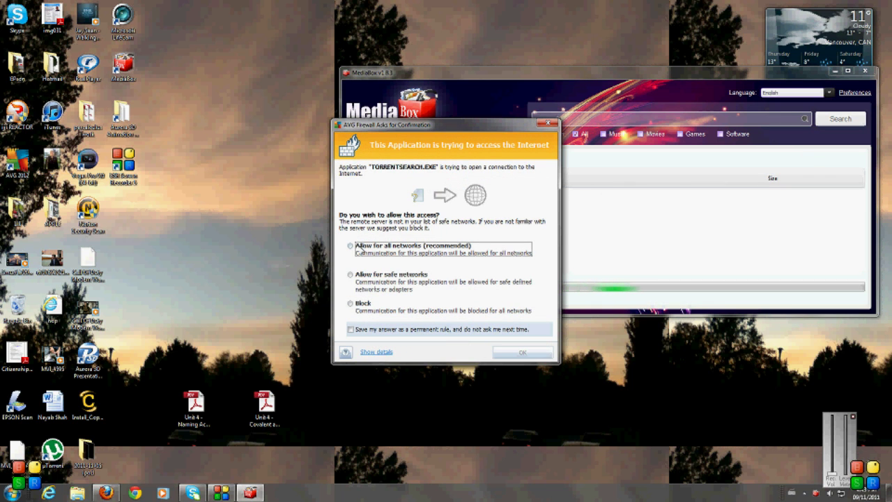
left_click(359, 249)
left_click(522, 352)
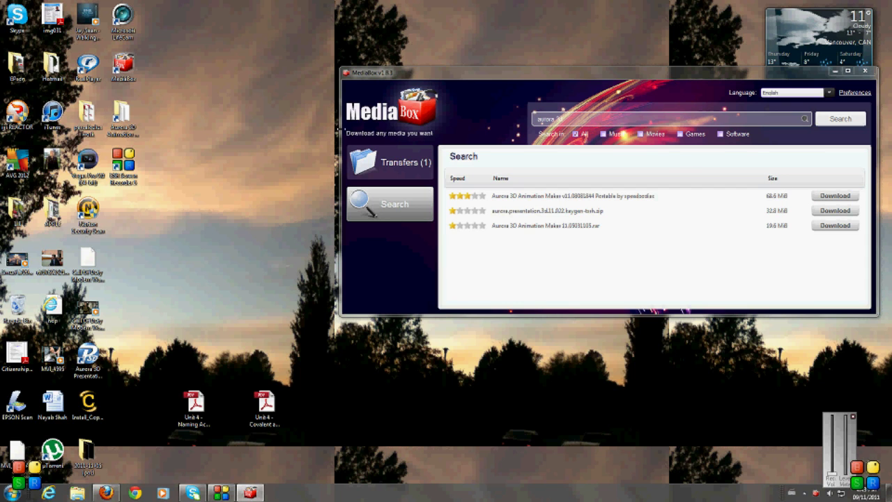
- Open the destination folder of the paused Aurora 3D transfer and move the folder window clear of MediaBox
left_click(403, 164)
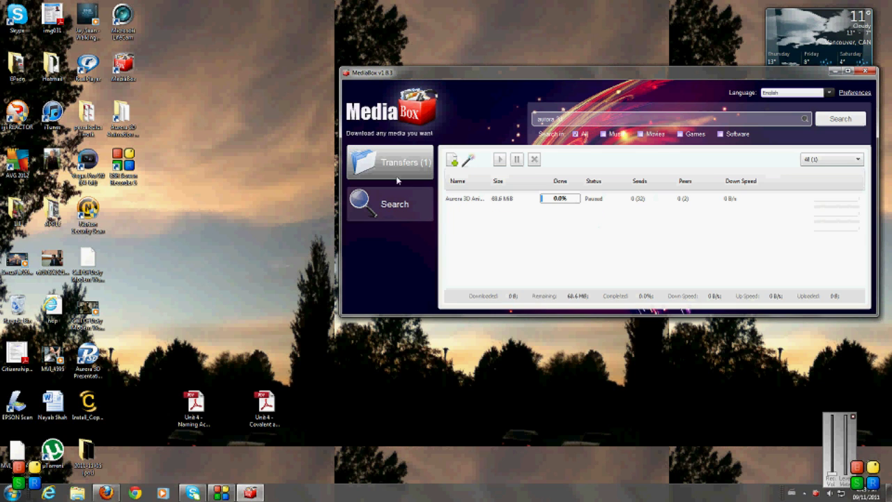
left_click(485, 201)
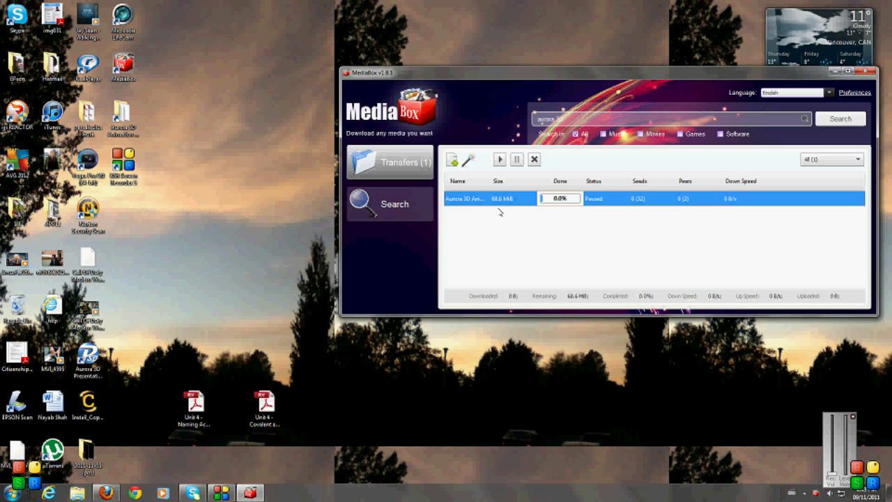
right_click(500, 202)
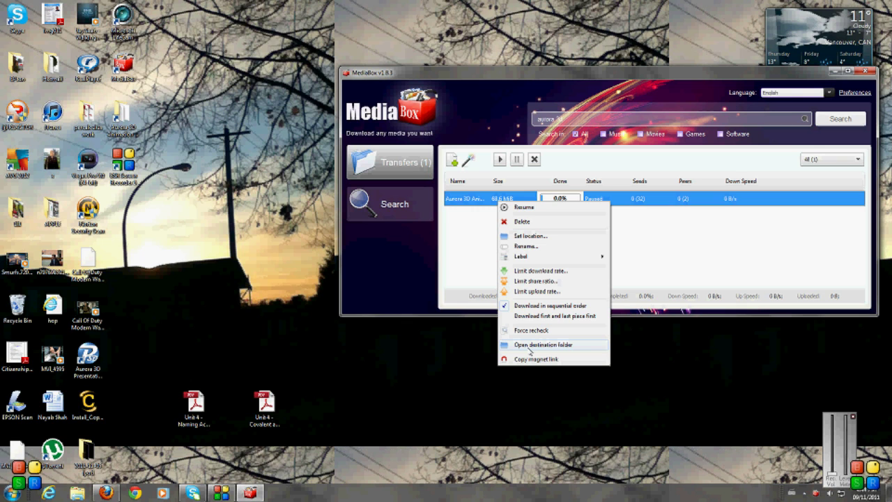
left_click(529, 345)
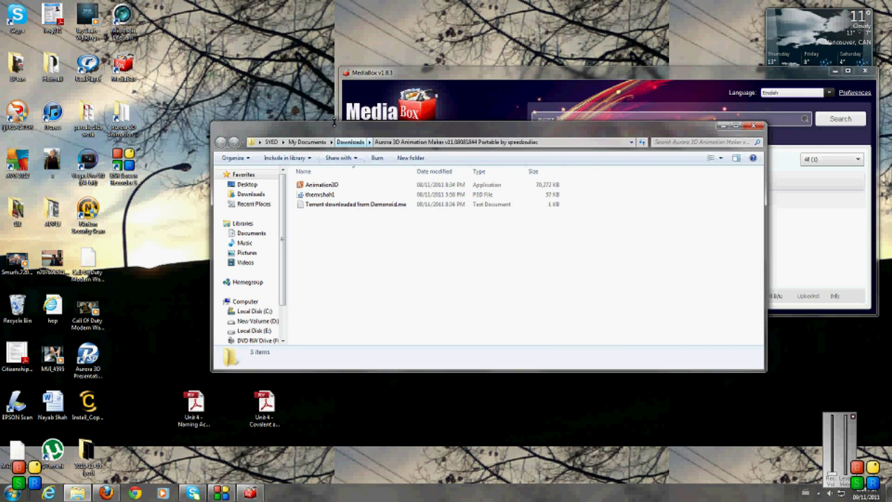
left_click_drag(336, 129, 238, 203)
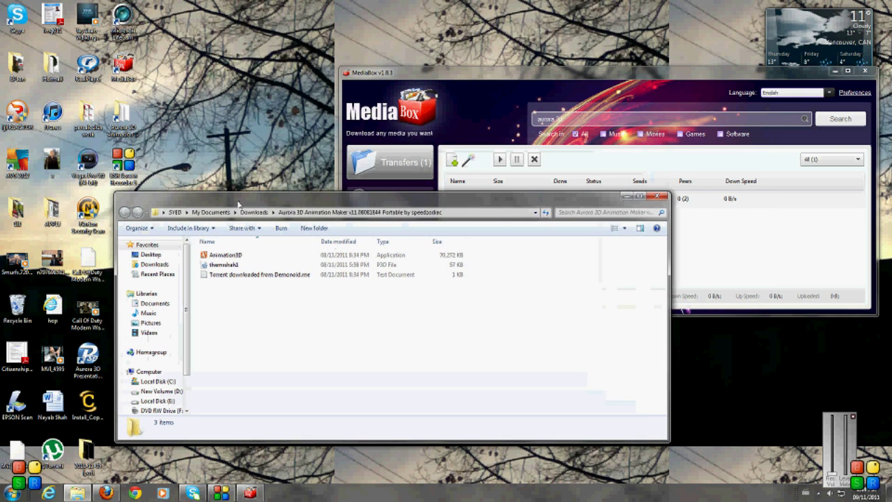
- Launch the Animation3D application from the Aurora 3D Animation Maker download folder
double_click(234, 257)
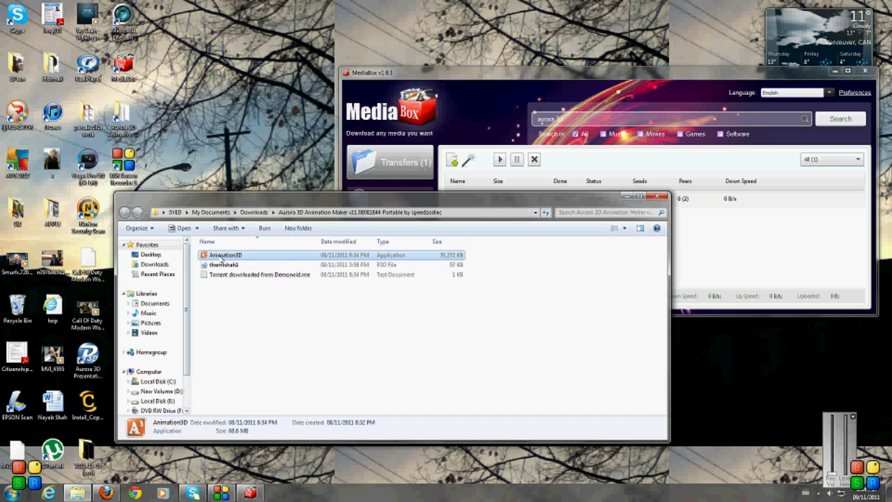
right_click(222, 256)
left_click(226, 271)
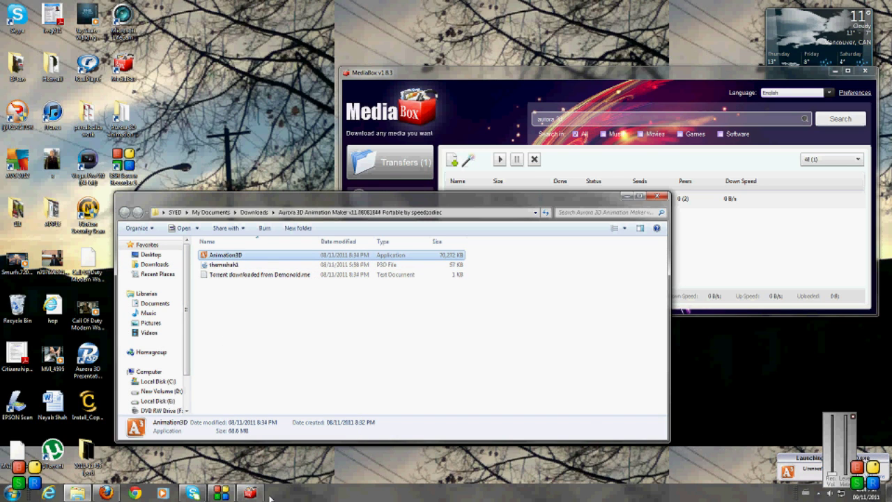
left_click(221, 493)
left_click(221, 493)
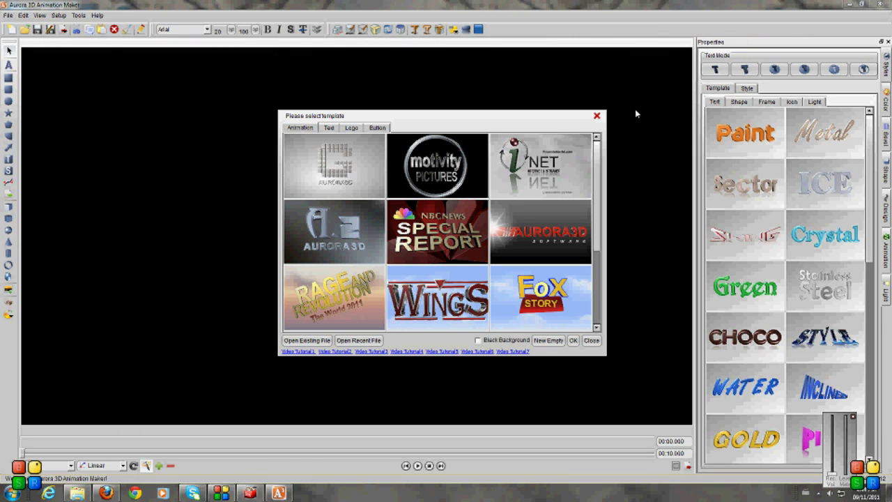
- Dismiss the template chooser and allow ANIMATION3D.EXE to access the internet for all networks
left_click(597, 116)
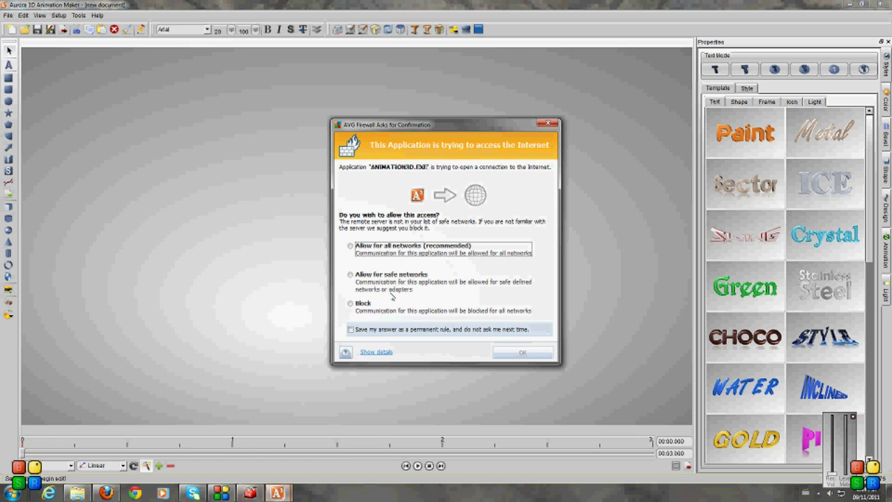
left_click(360, 245)
left_click(516, 352)
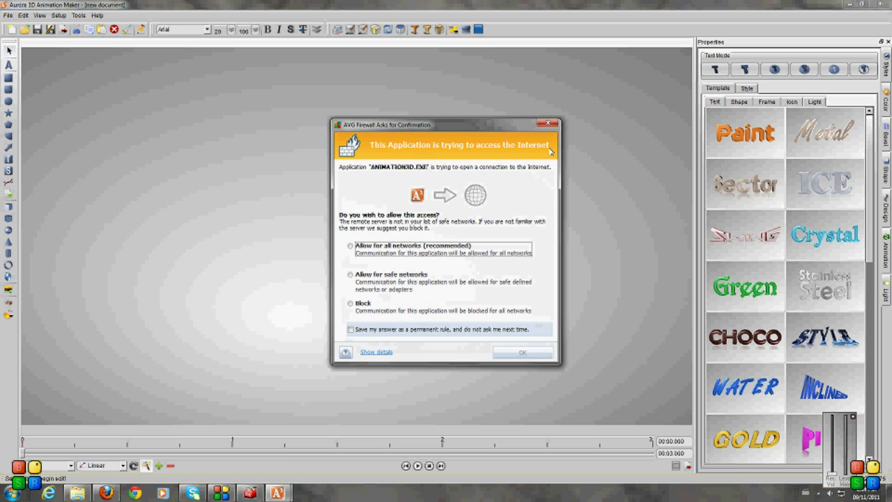
left_click(351, 247)
left_click(500, 357)
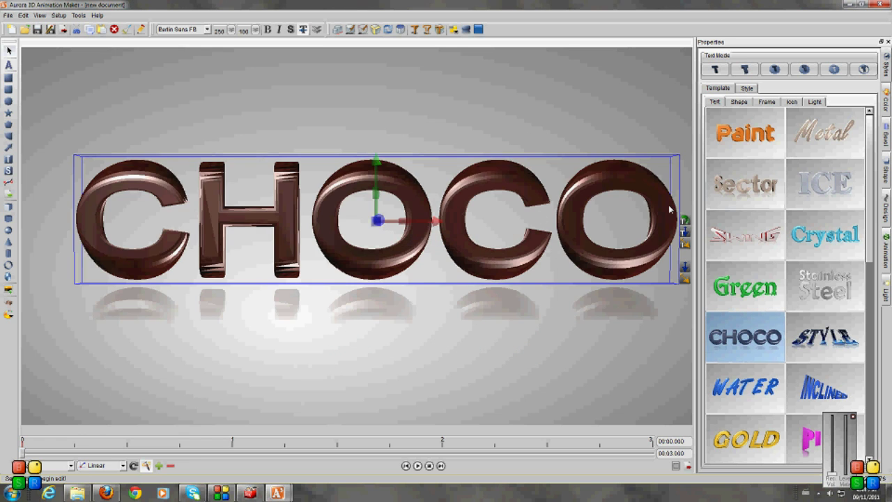
- Replace the wording of the CHOCO template text on the canvas with "poop"
double_click(669, 209)
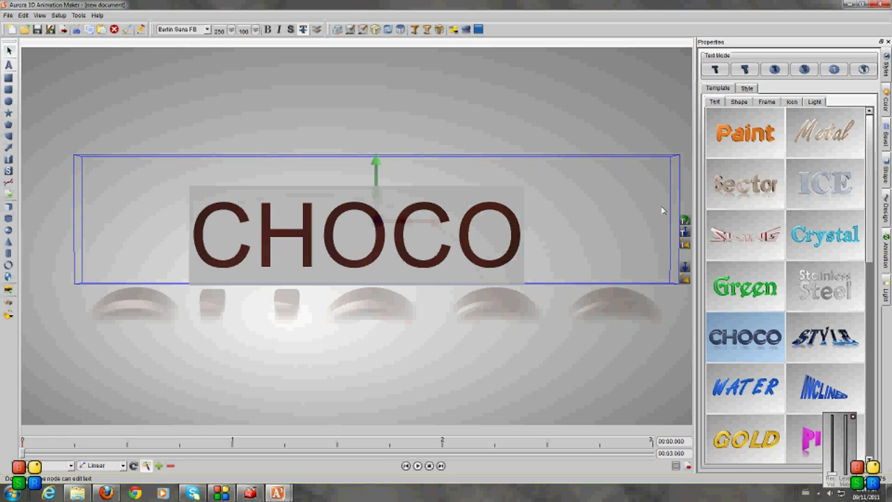
key("Right")
key("Right")
key("Right")
key("Right")
key("BackSpace")
key("BackSpace")
key("BackSpace")
key("BackSpace")
key("Delete")
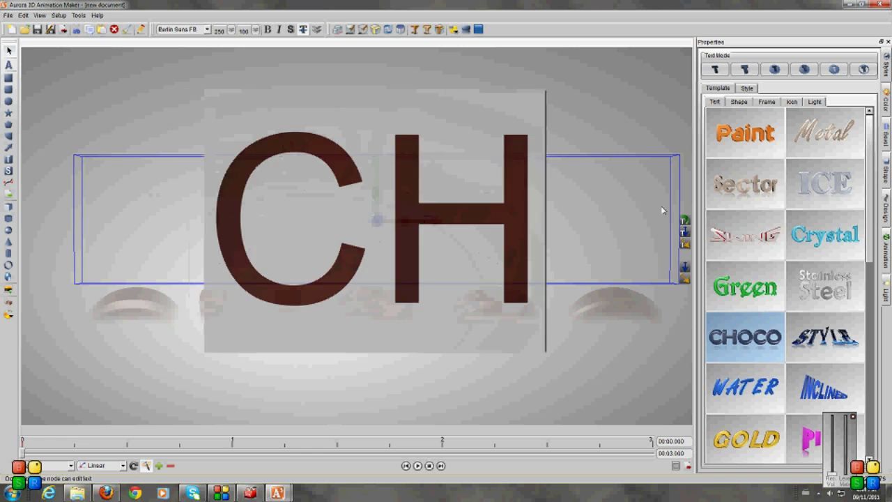
type("pp")
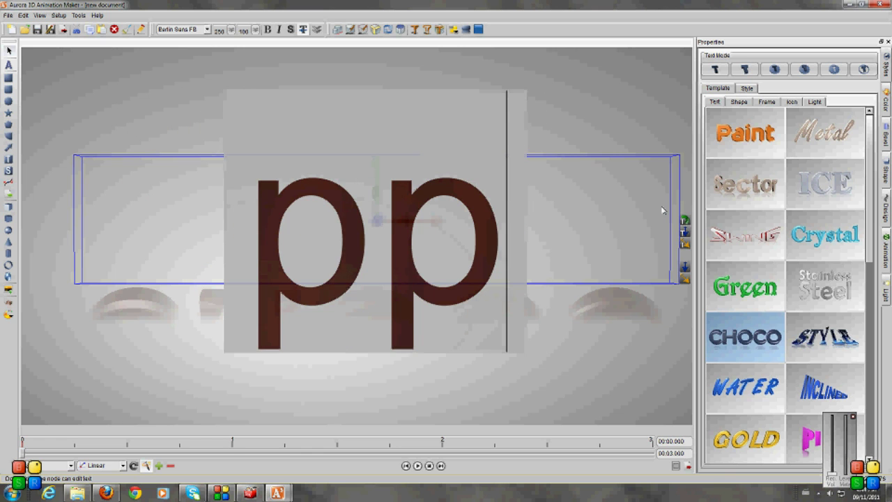
key("BackSpace")
type("oop")
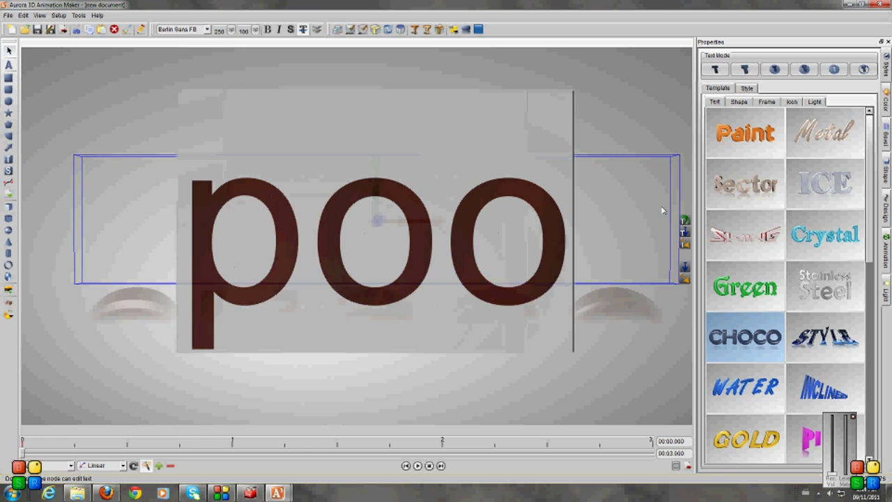
left_click(593, 183)
left_click(505, 194)
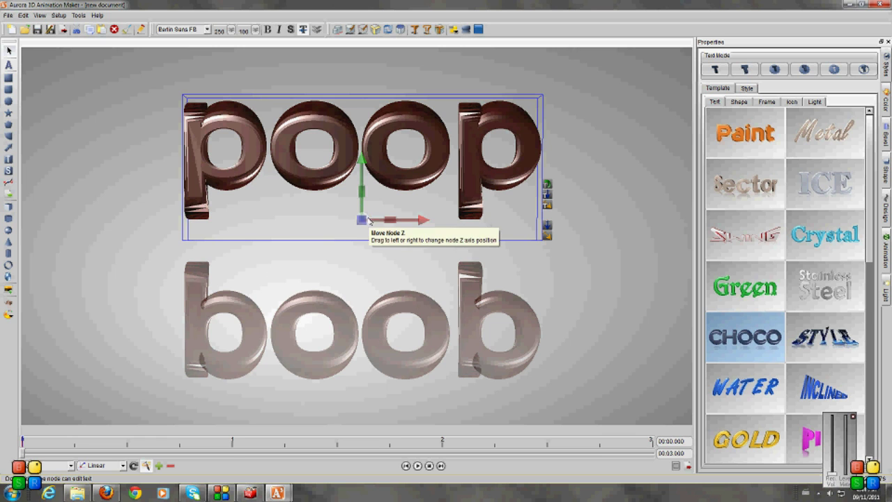
- Bring the brown 3D text slightly closer along the Z axis and nudge it along the X axis
left_click_drag(364, 217, 392, 253)
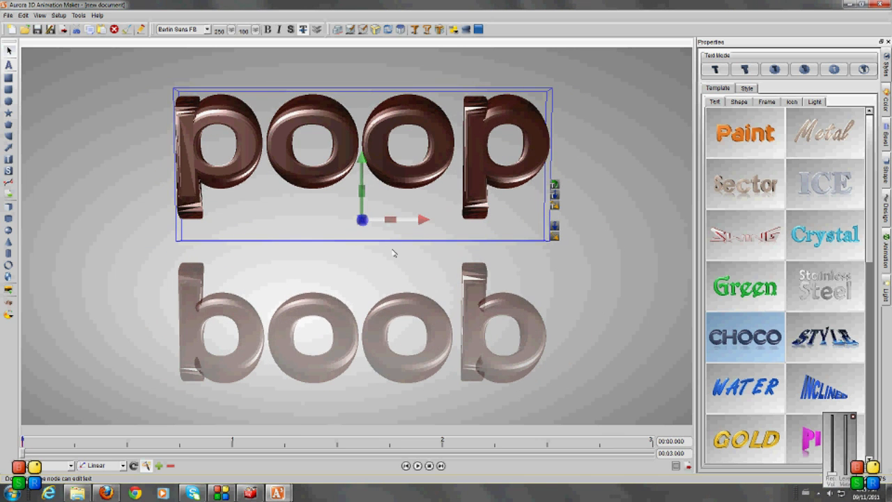
mouse_move(426, 222)
left_mouse_down()
mouse_move(446, 218)
mouse_move(424, 222)
left_mouse_up()
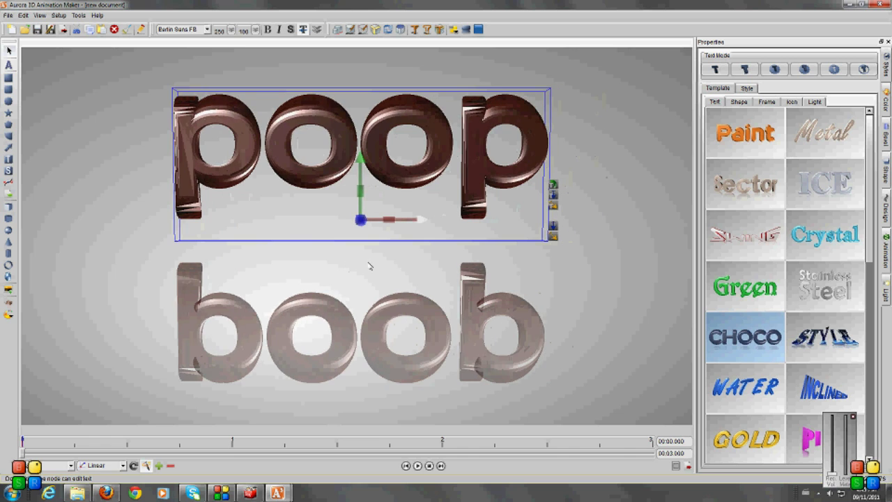
- Close the new document without saving its changes and dismiss the template chooser
left_click(874, 6)
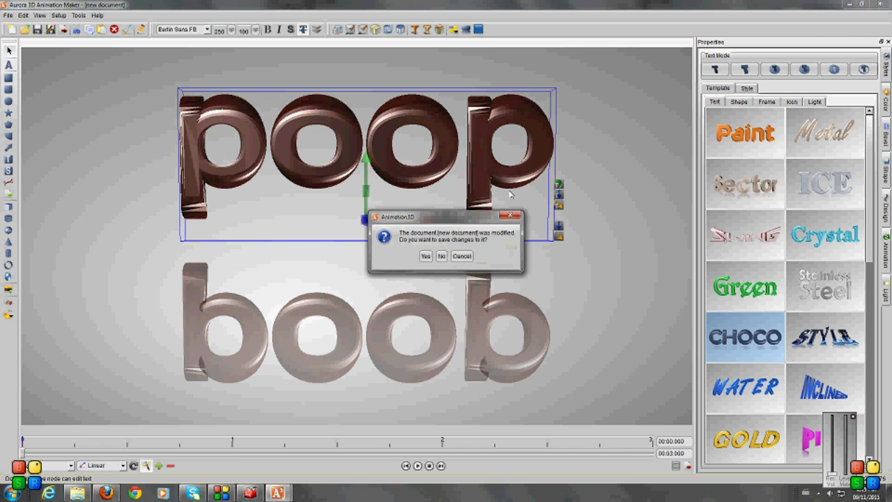
left_click(441, 256)
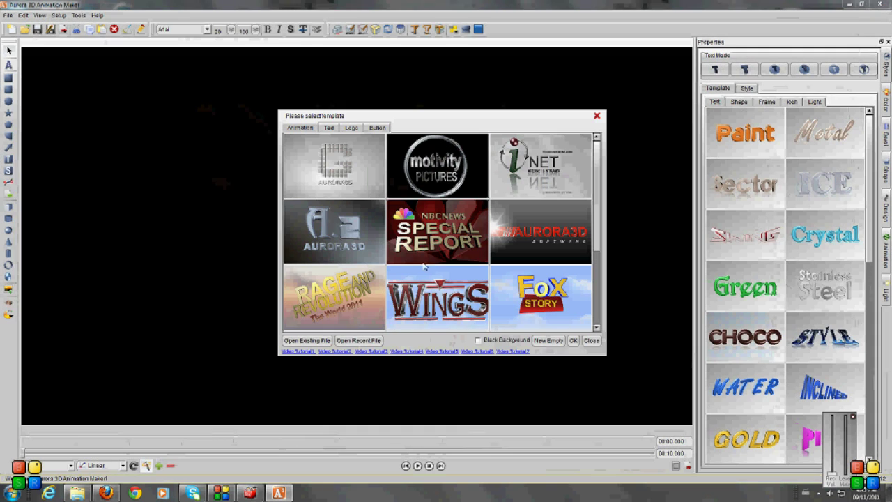
left_click(597, 117)
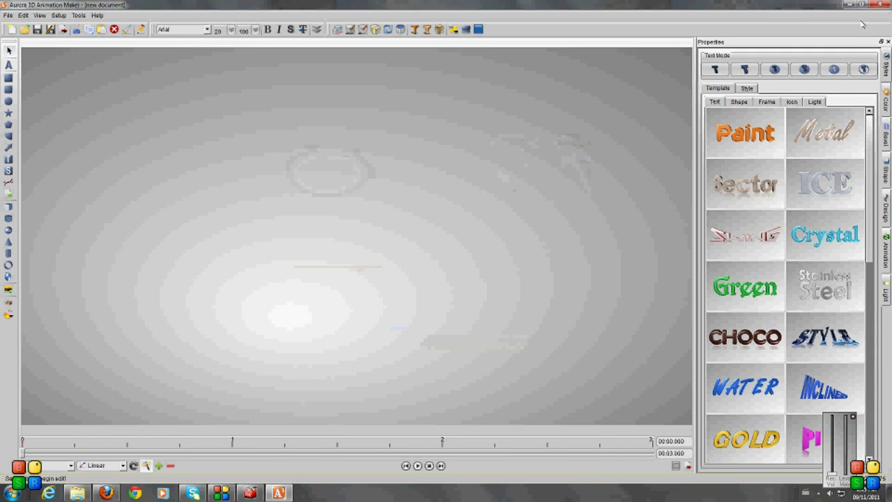
- Close the empty document's window and open the saved P3D project from the download folder in Aurora 3D Animation Maker
left_click(874, 6)
double_click(224, 265)
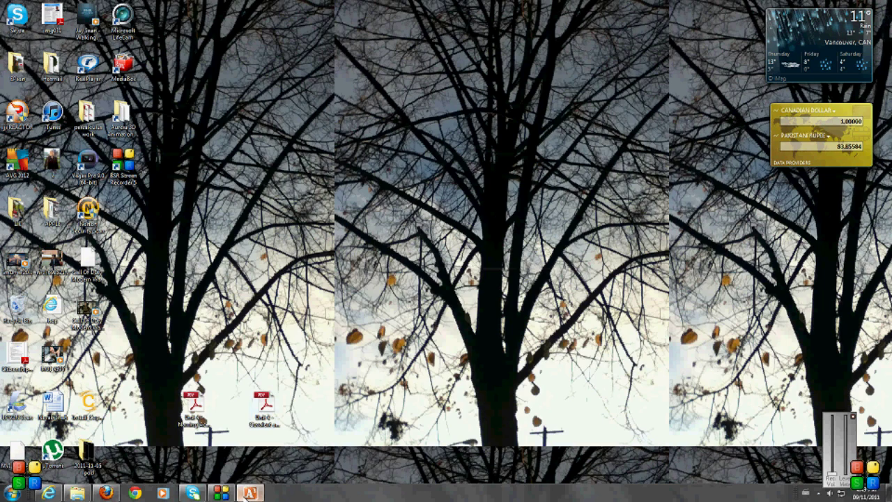
left_click(249, 493)
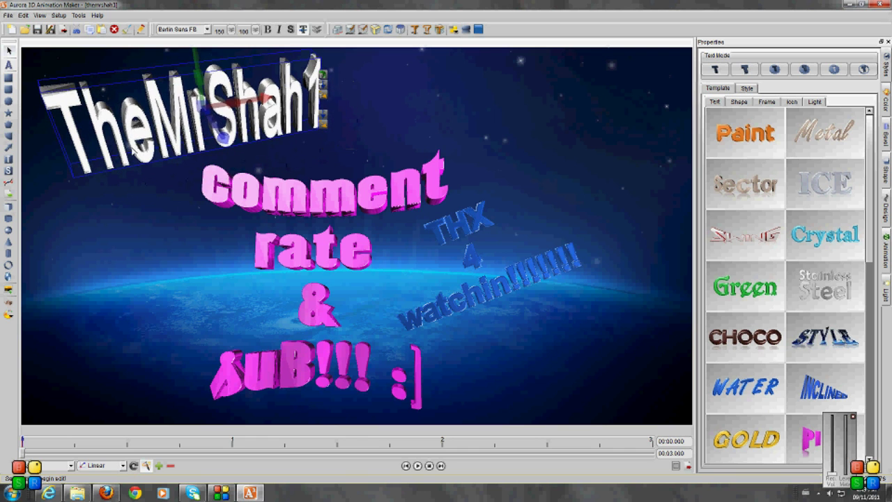
- Try repositioning the pink "comment rate & suB!!! :]" text, and select the blue "THX 4 watchin" text
left_click_drag(287, 201, 458, 174)
key("ctrl+z")
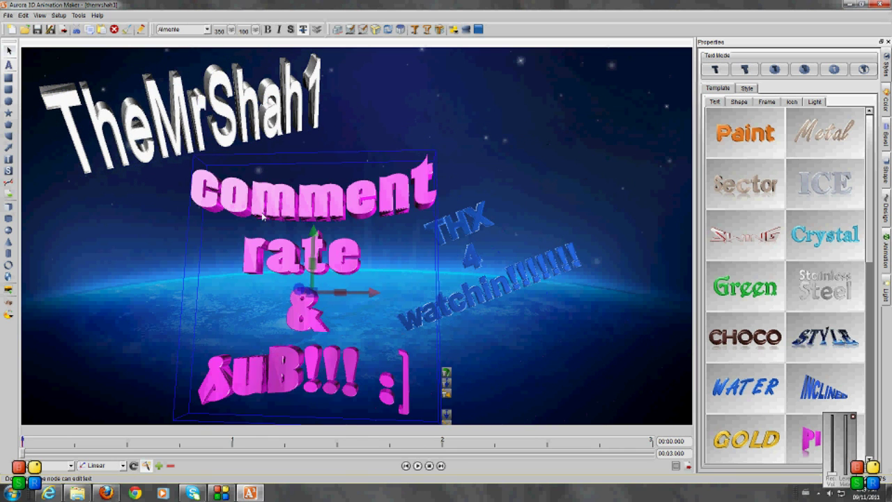
left_click(472, 243)
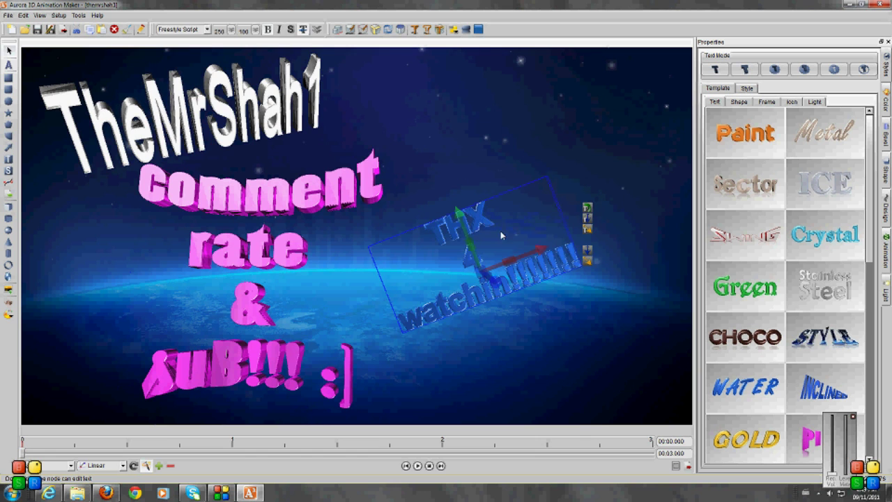